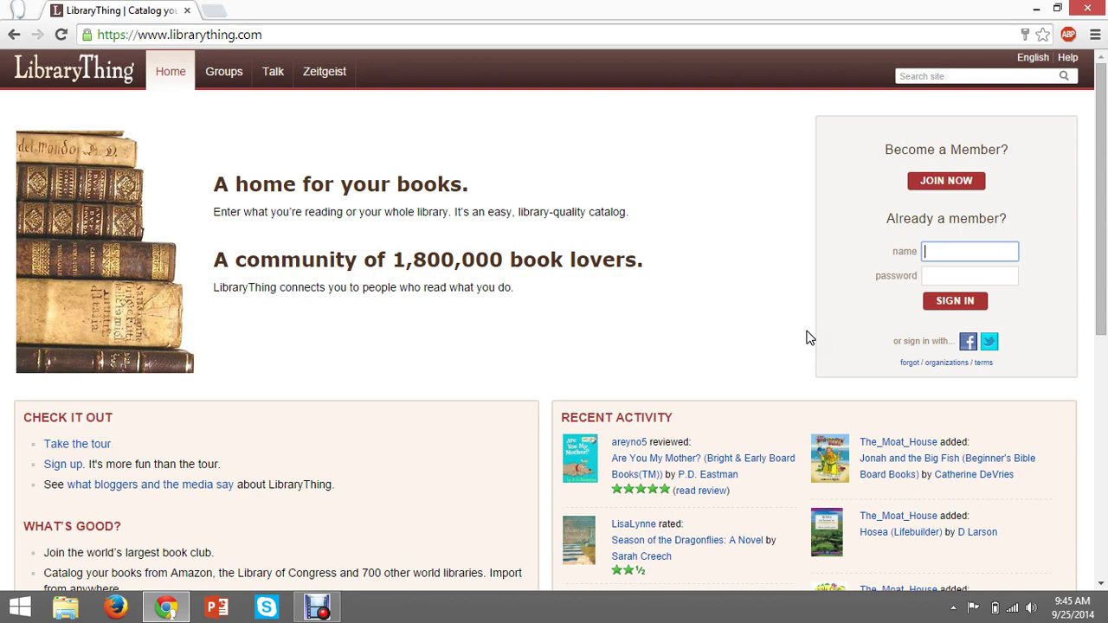
Sign in to LibraryThing with the member name and account password, declining to save the password in the browser
type("lis488.02")
key("Tab")
type("*****")
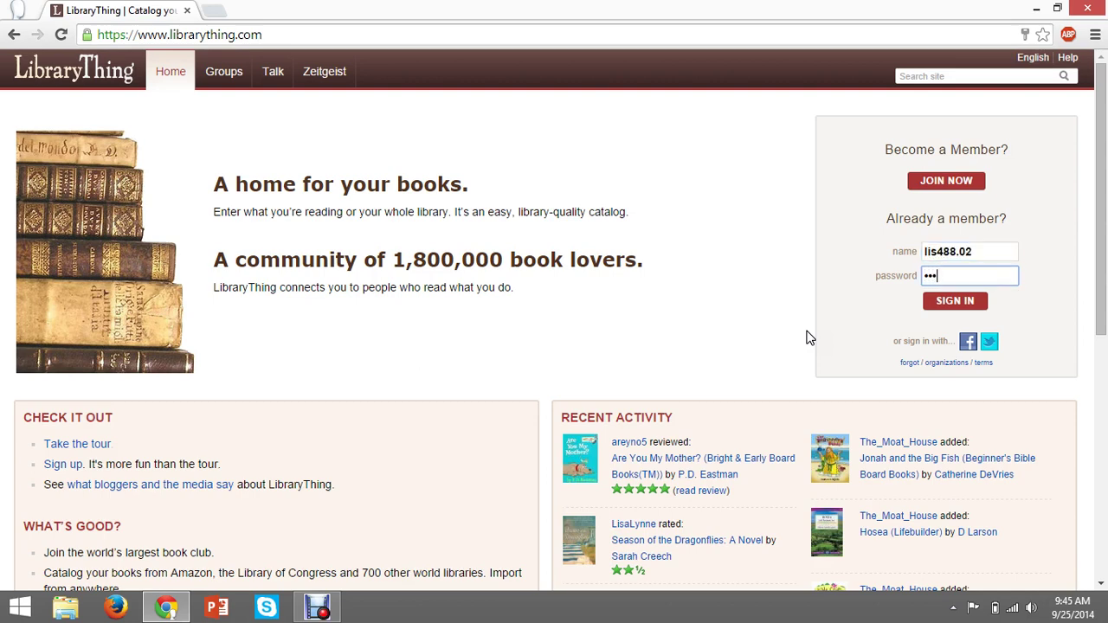
type("******")
key("Return")
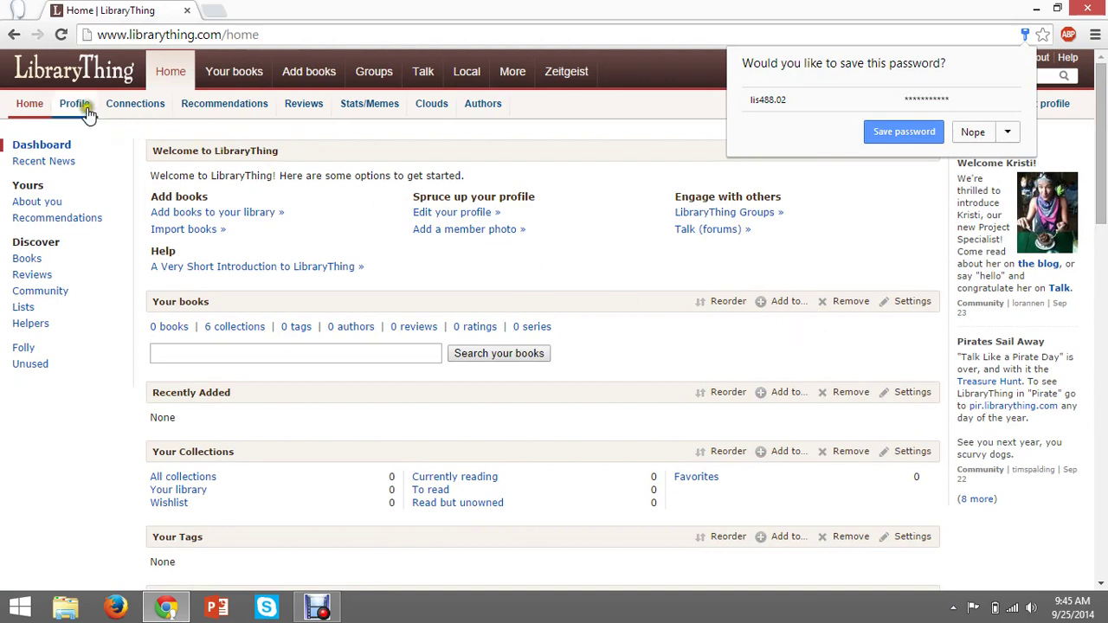
left_click(966, 132)
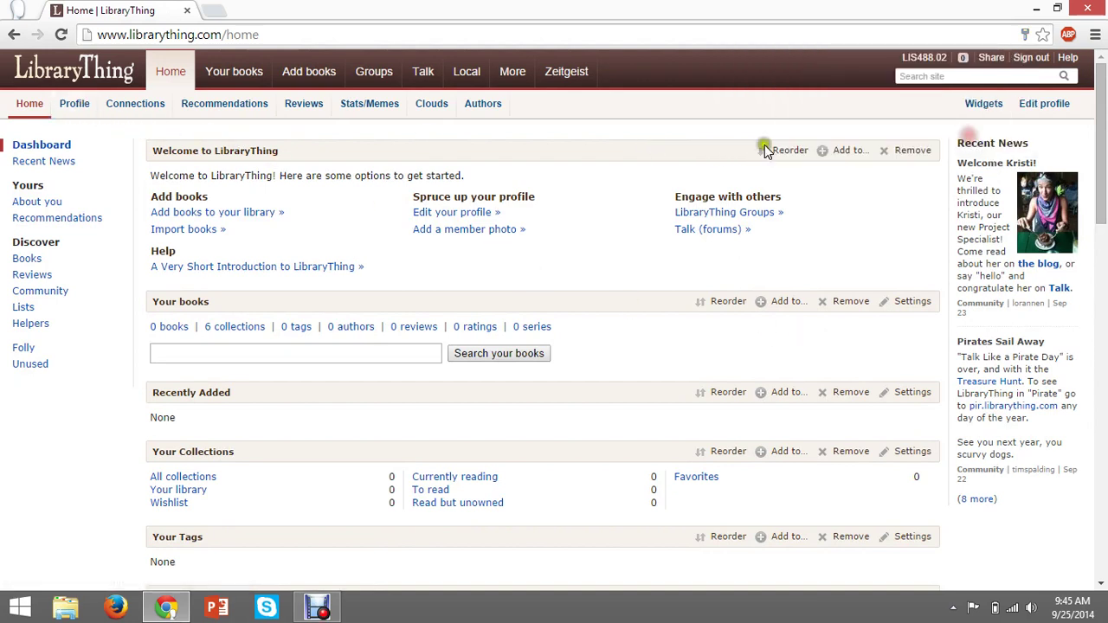
left_click(74, 107)
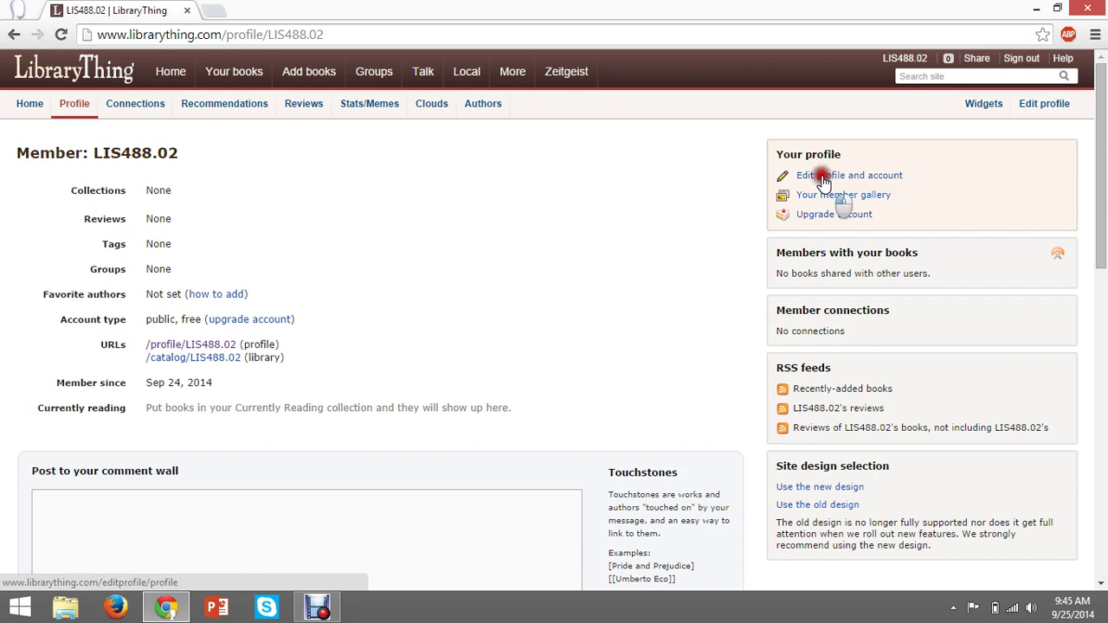
left_click(823, 180)
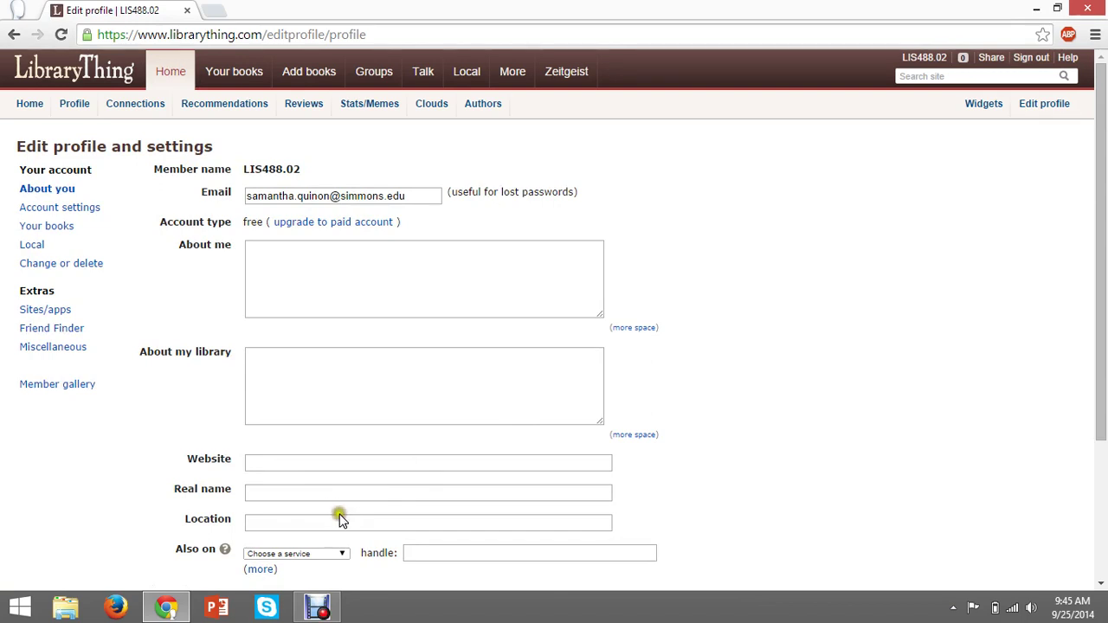
left_click(325, 466)
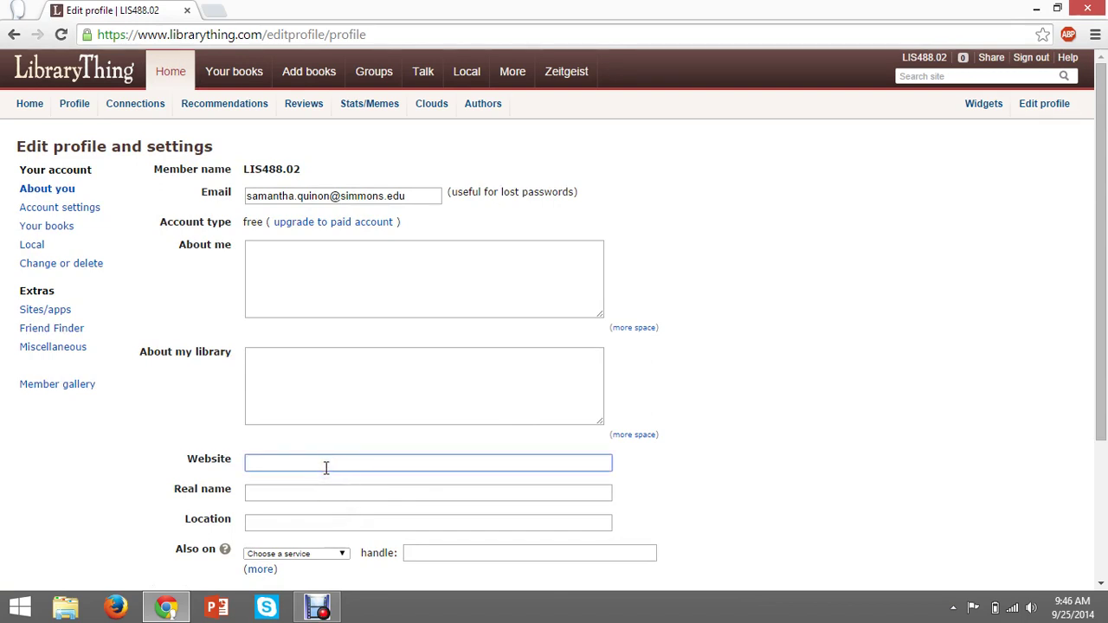
type("http://library.simmons.edu")
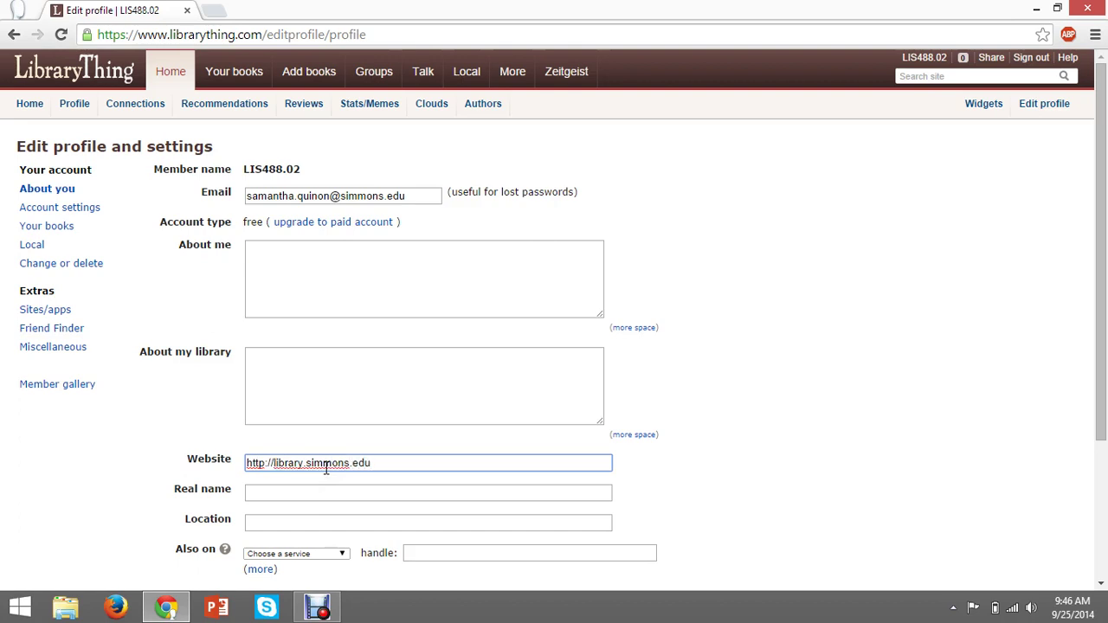
left_click(342, 520)
type("Bo")
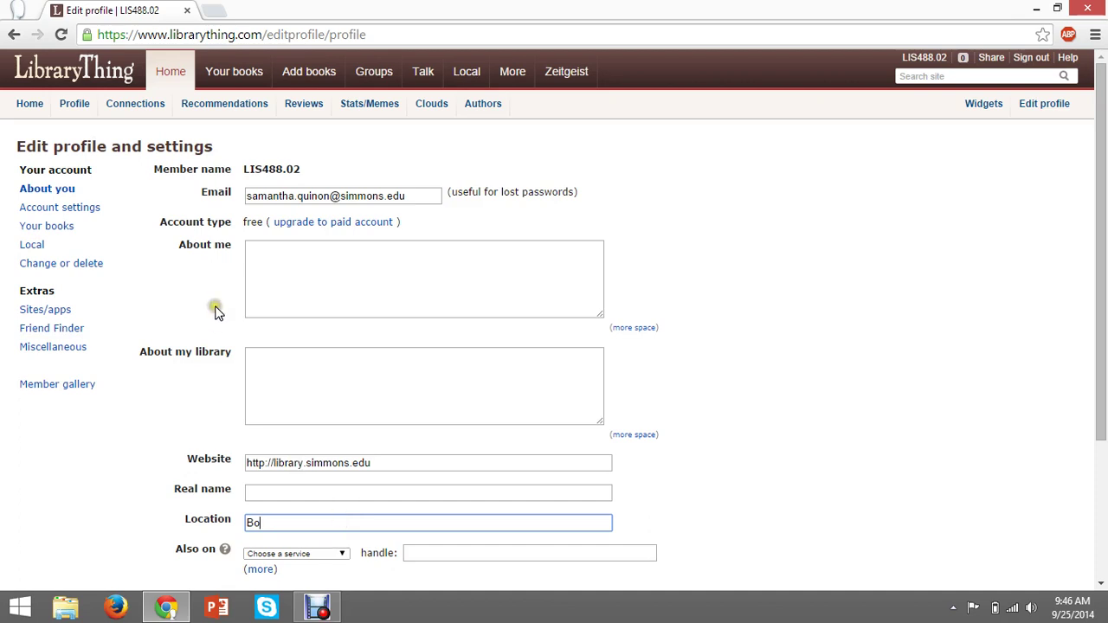
Start a book import from a file and choose 111test from the Desktop as the source
left_click(312, 76)
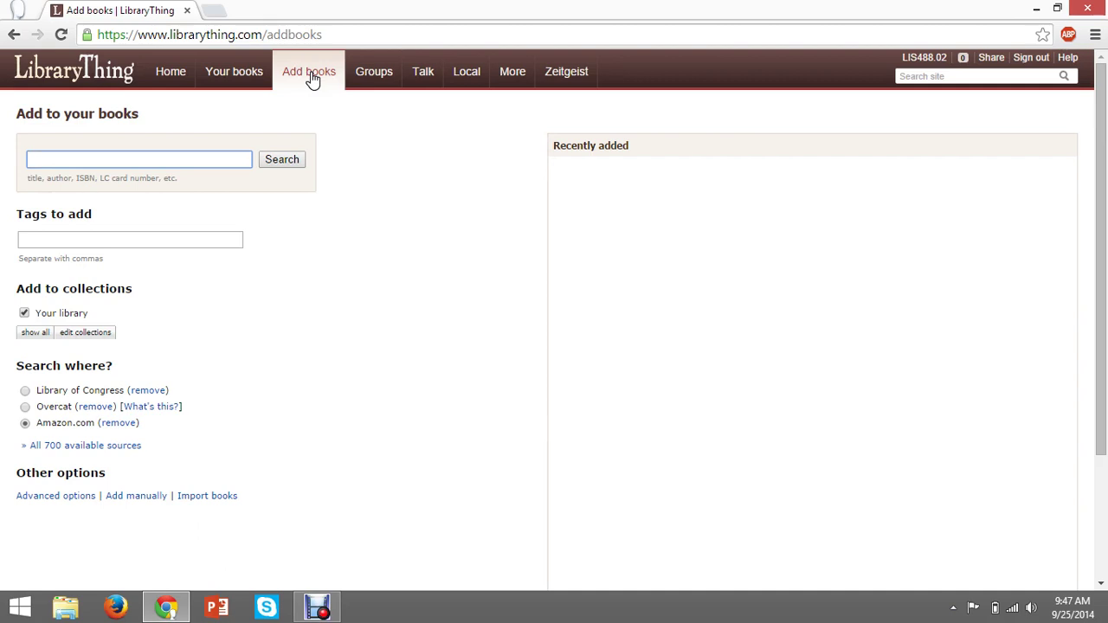
left_click(235, 154)
left_click(218, 498)
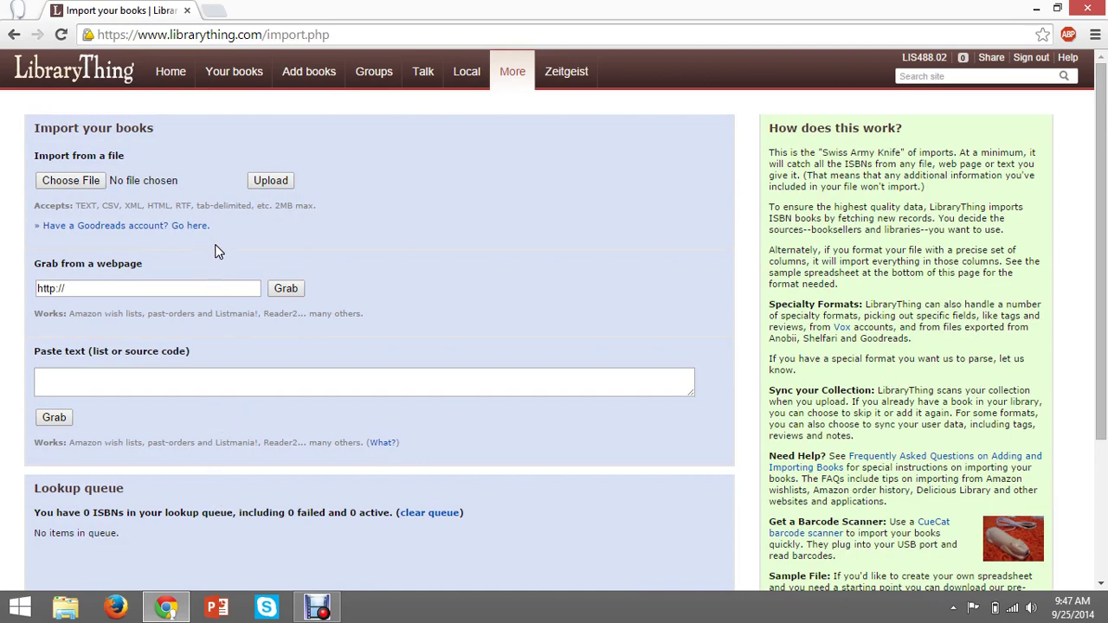
left_click(97, 187)
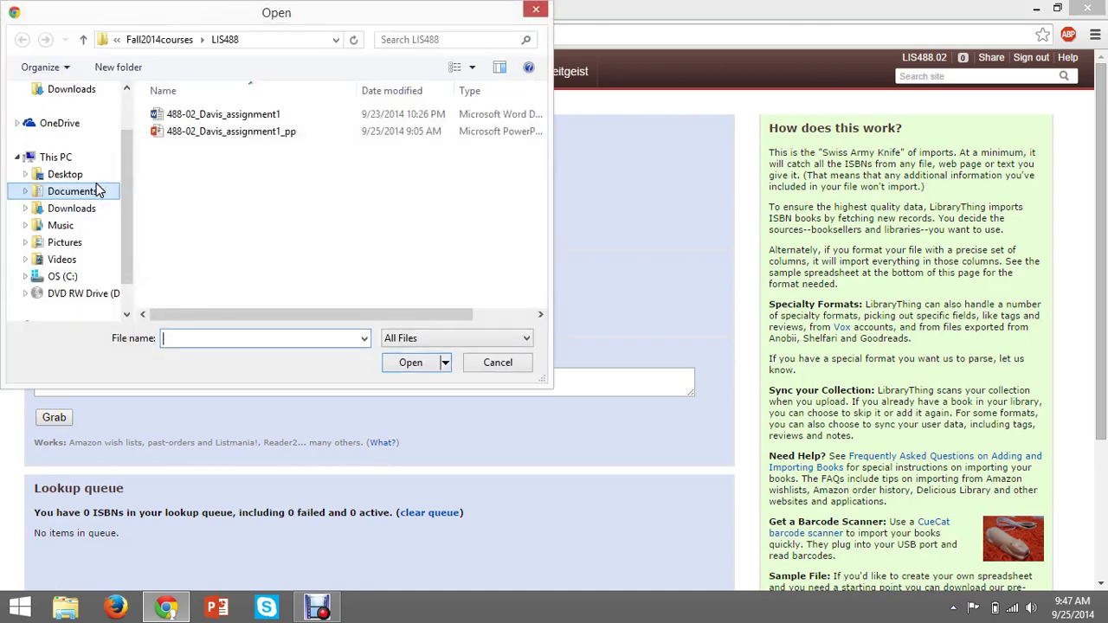
left_click(87, 174)
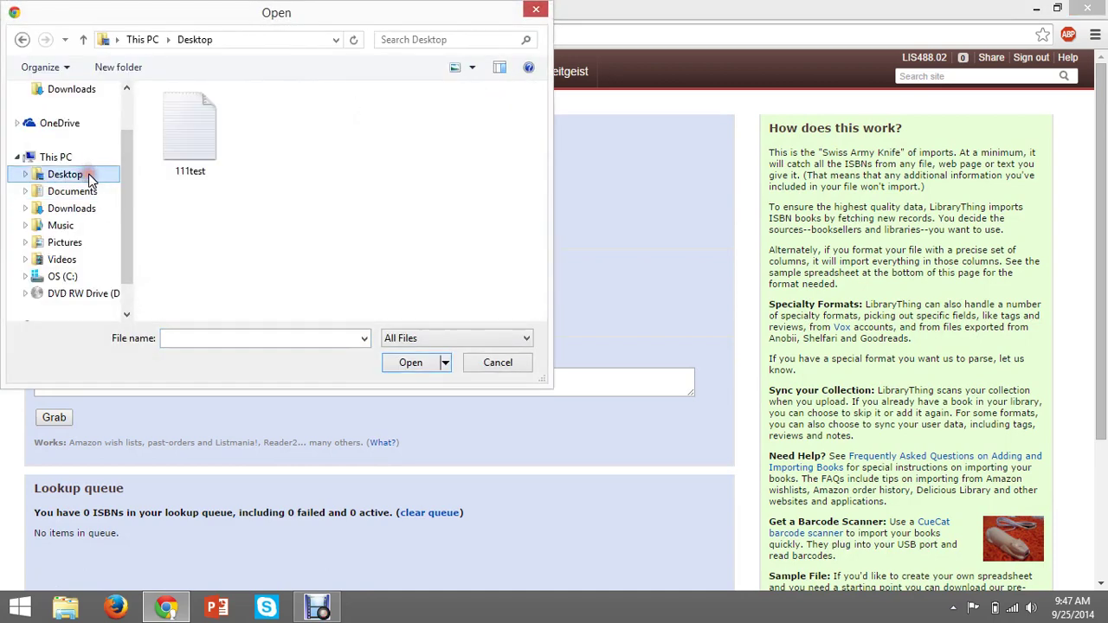
double_click(186, 152)
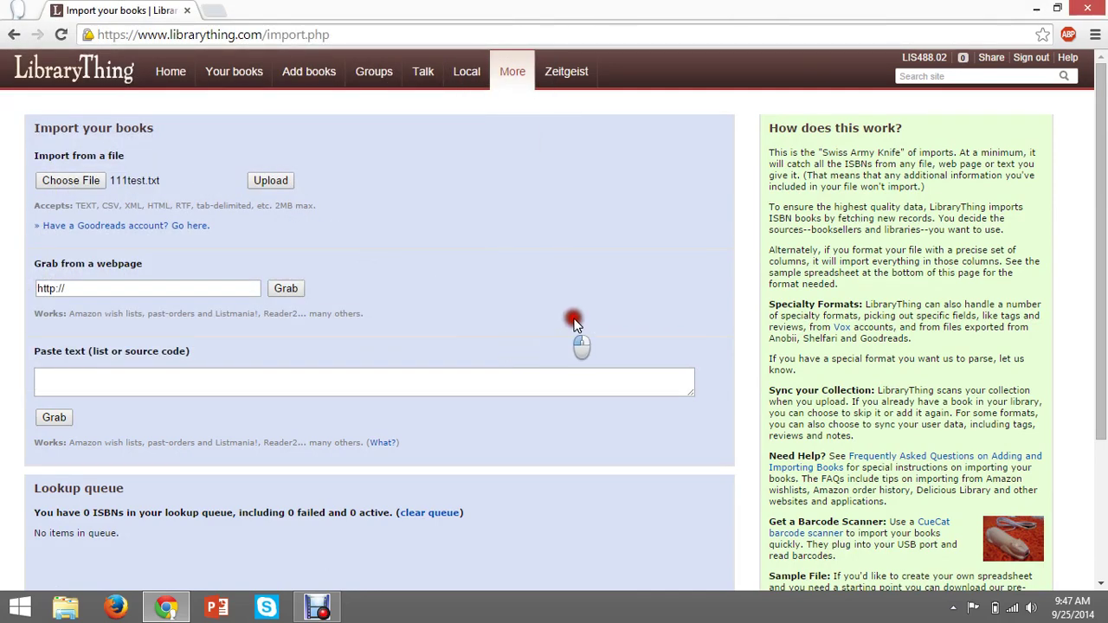
Upload the chosen file, import its books into Your library with the default sources, and open the import queue
left_click(275, 181)
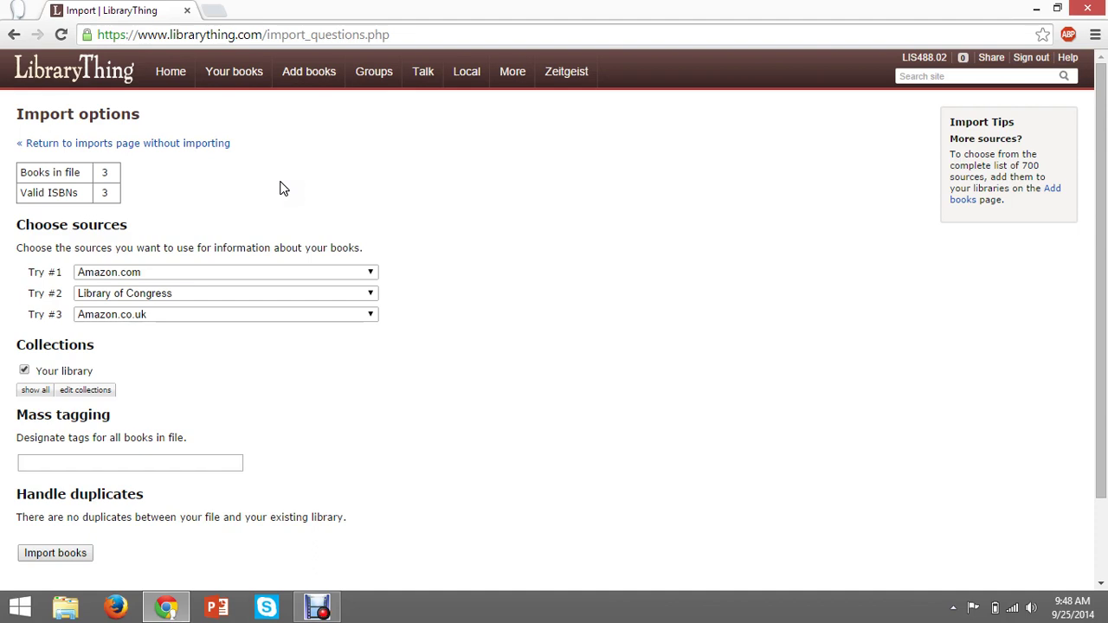
left_click(54, 553)
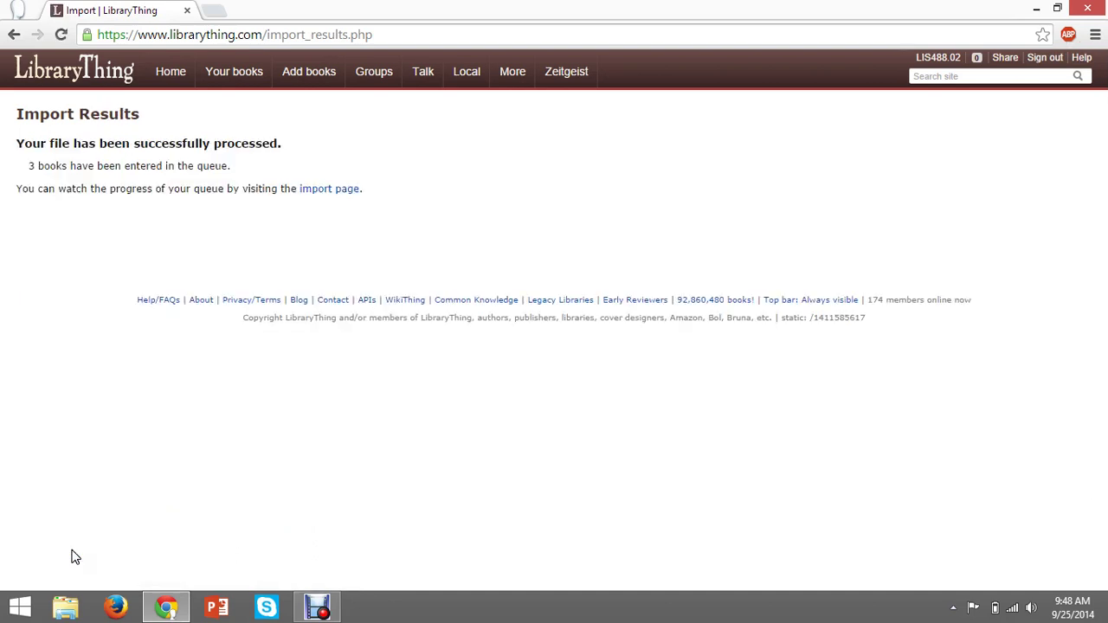
left_click(317, 191)
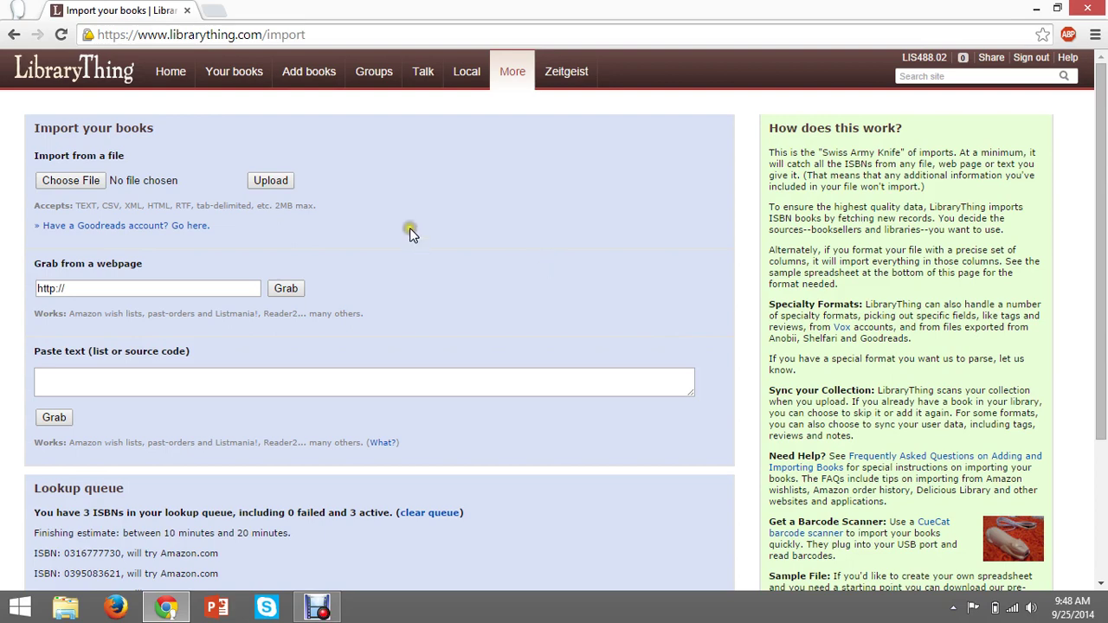
Search Amazon.com for ISBN 155570915X and add The Neal-Schuman Library Technology Companion, Fourth Edition to the library
left_click(316, 76)
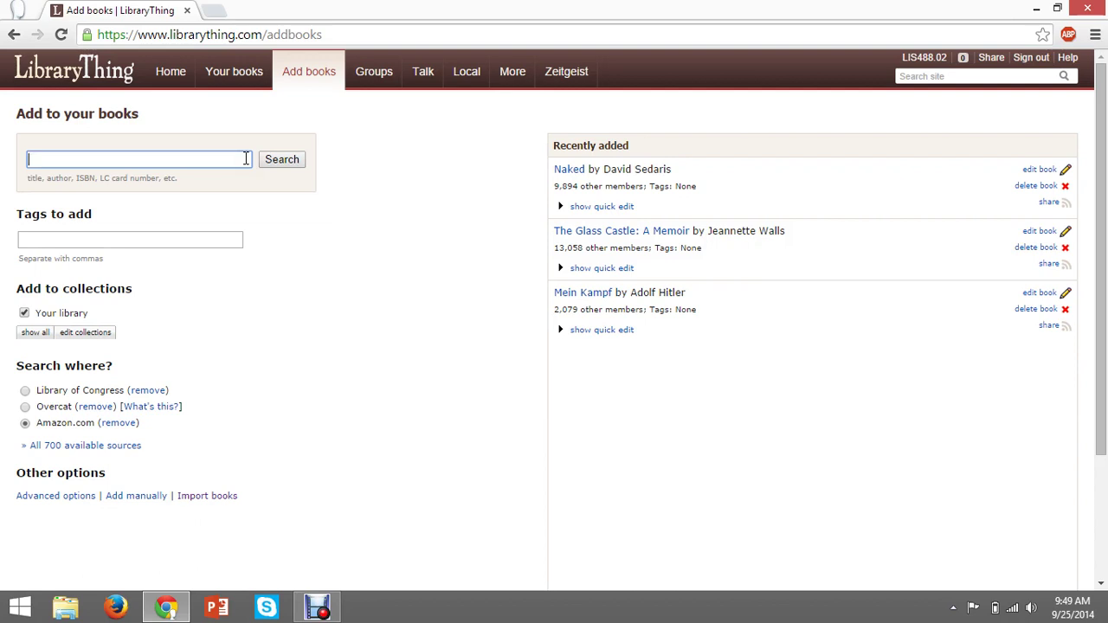
type("15570915X")
left_click(277, 162)
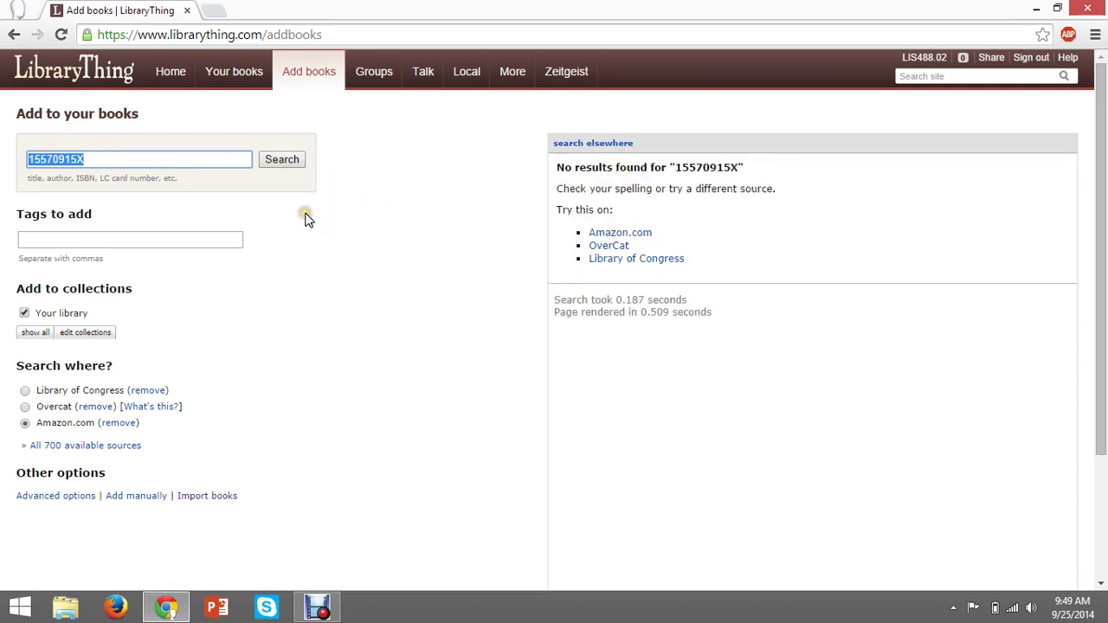
left_click(47, 159)
type("5")
key("Return")
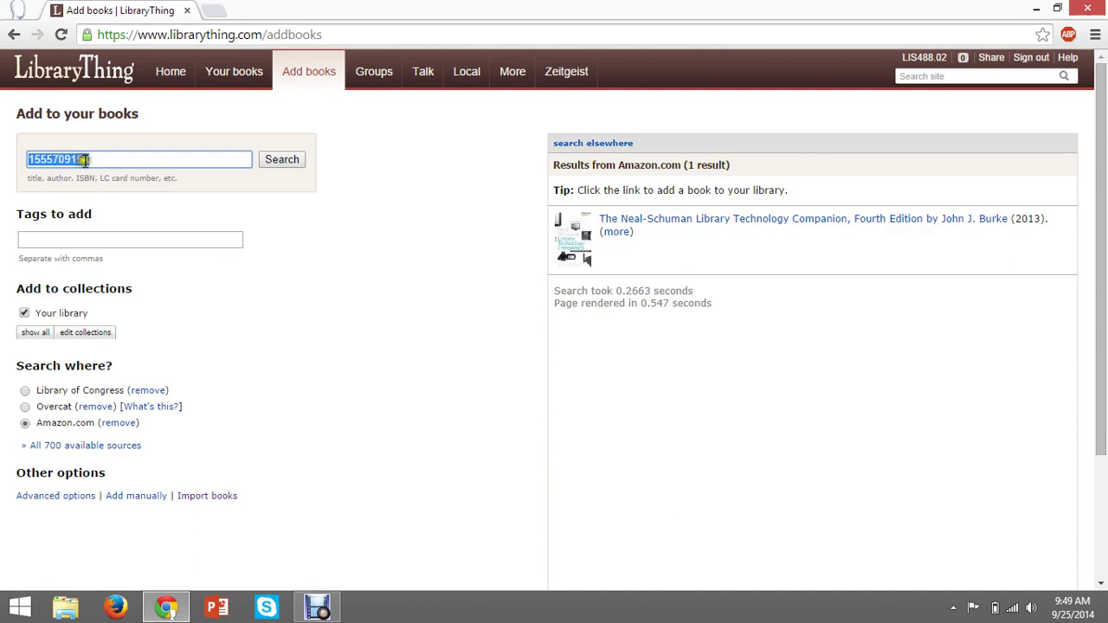
left_click(631, 221)
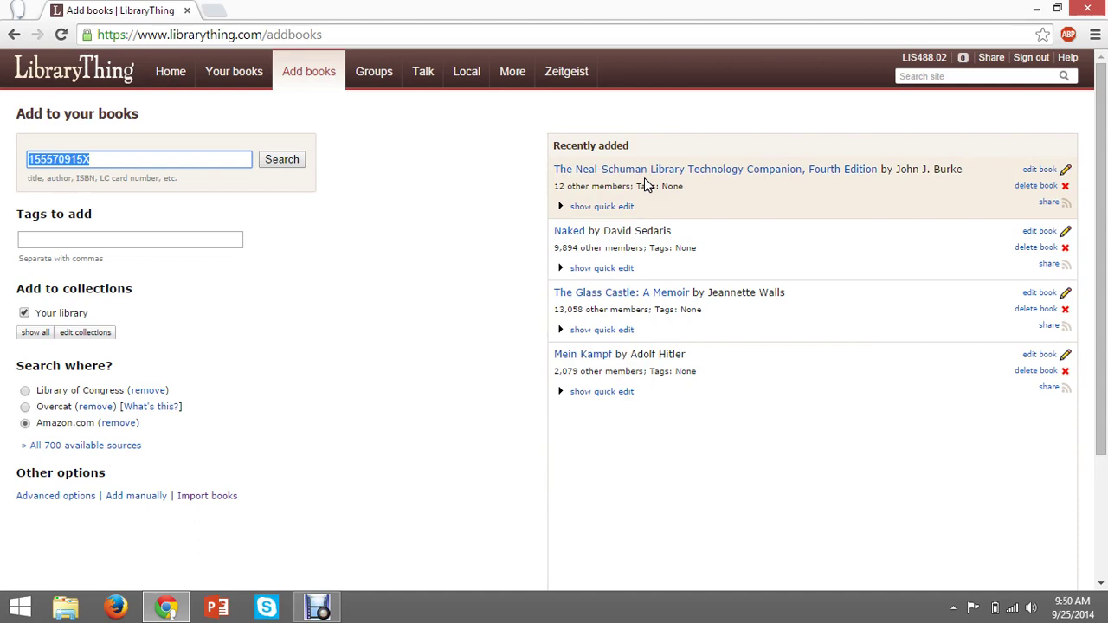
Add The Neal-Schuman Library Technology Companion to the Favorites collection using its quick edit options
left_click(627, 207)
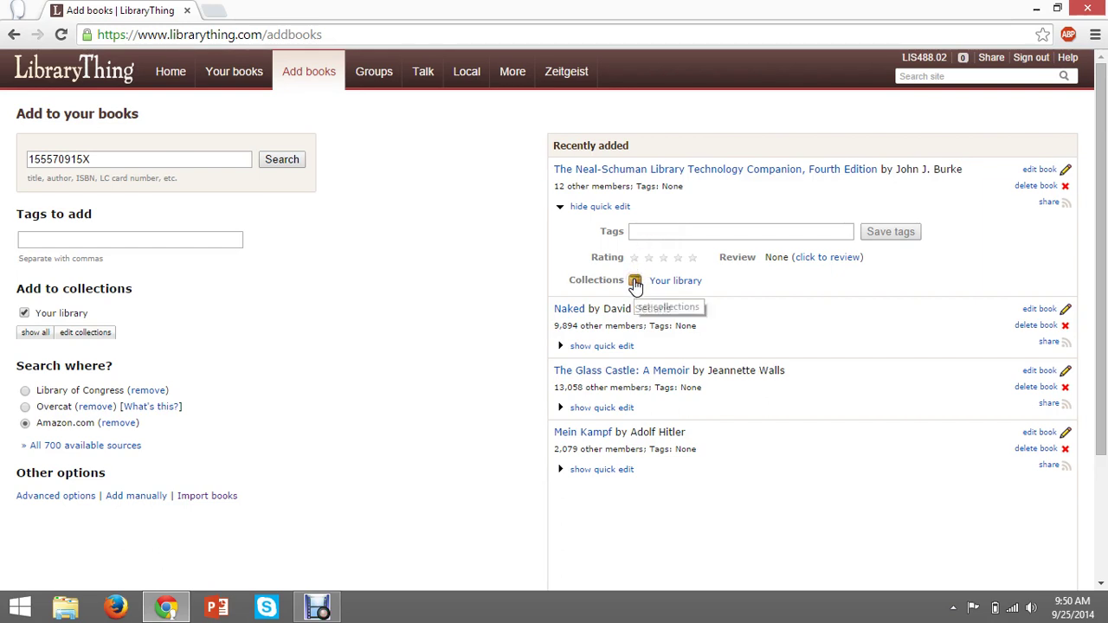
left_click(635, 282)
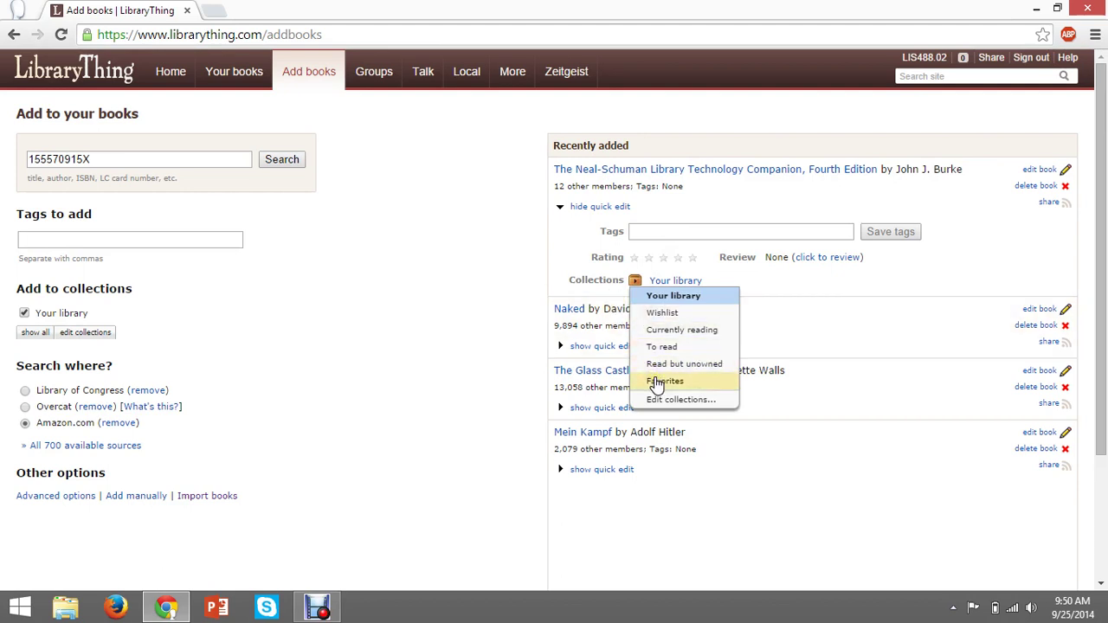
left_click(656, 383)
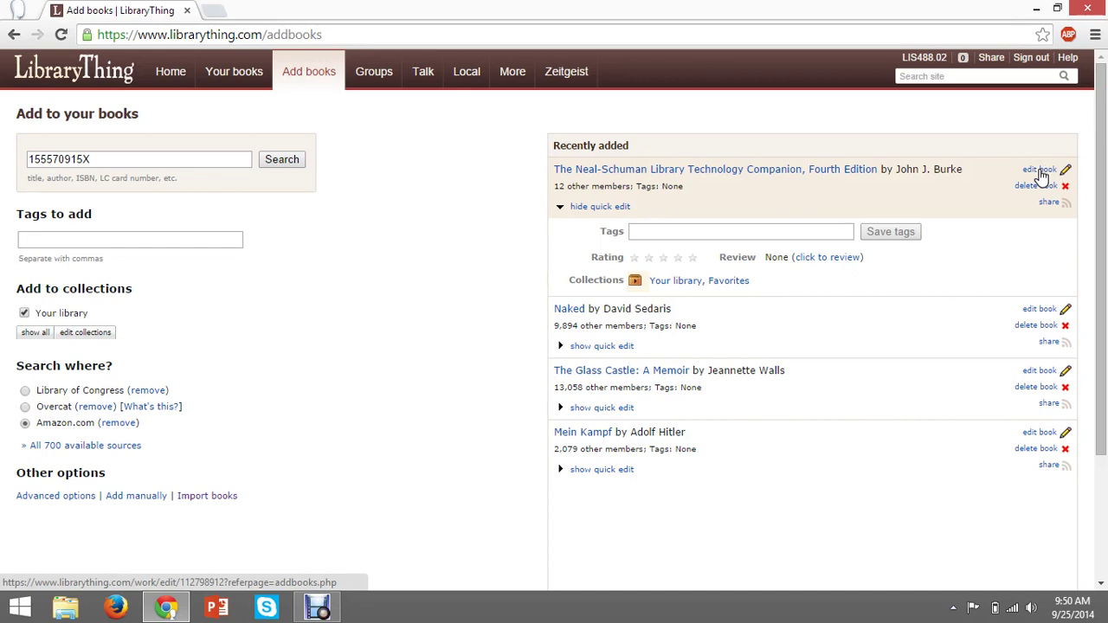
Edit The Neal-Schuman Library Technology Companion to add the tags "technology, LIS" and save the book
left_click(1041, 173)
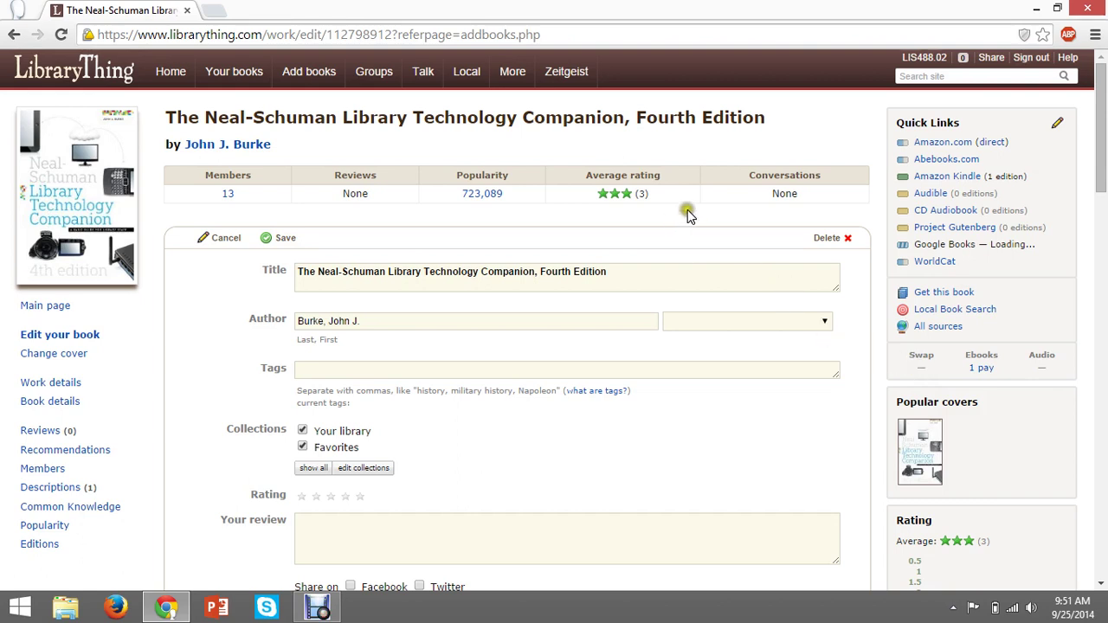
left_click(438, 368)
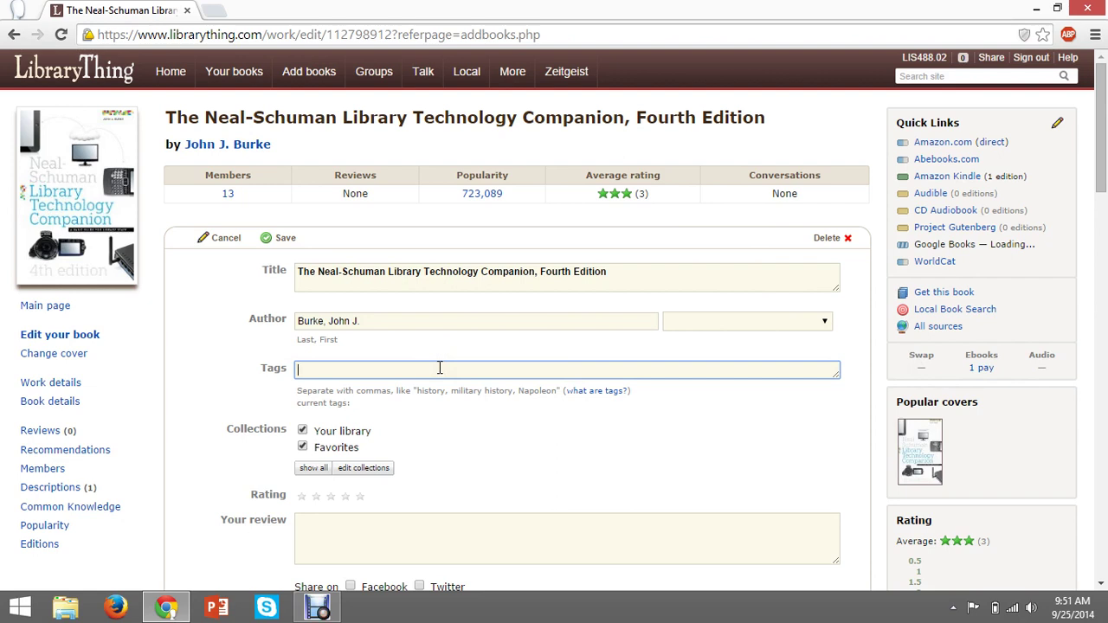
type("technology,LiS")
key("Left")
key("Left")
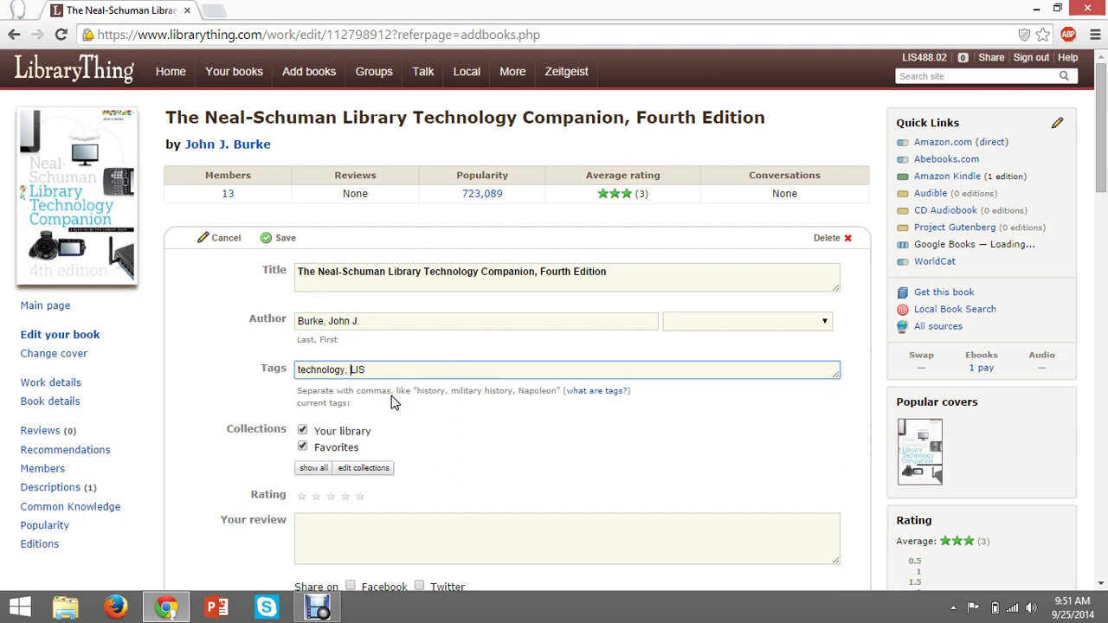
left_click(282, 238)
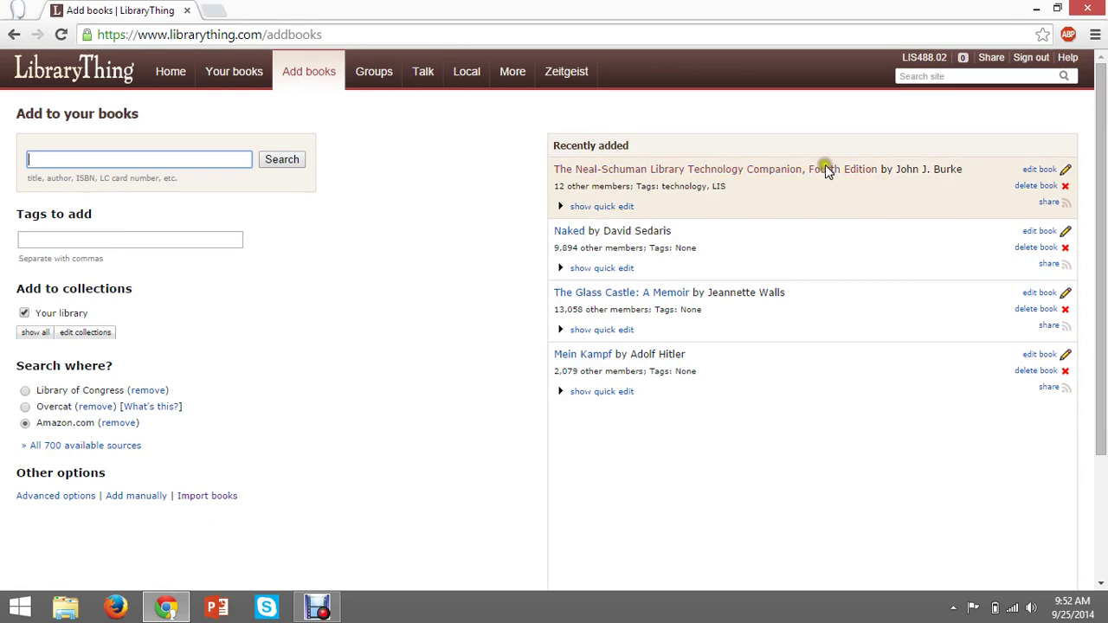
View the Neal-Schuman book's page, then browse its technology tag and the related Science fiction subject
left_click(799, 171)
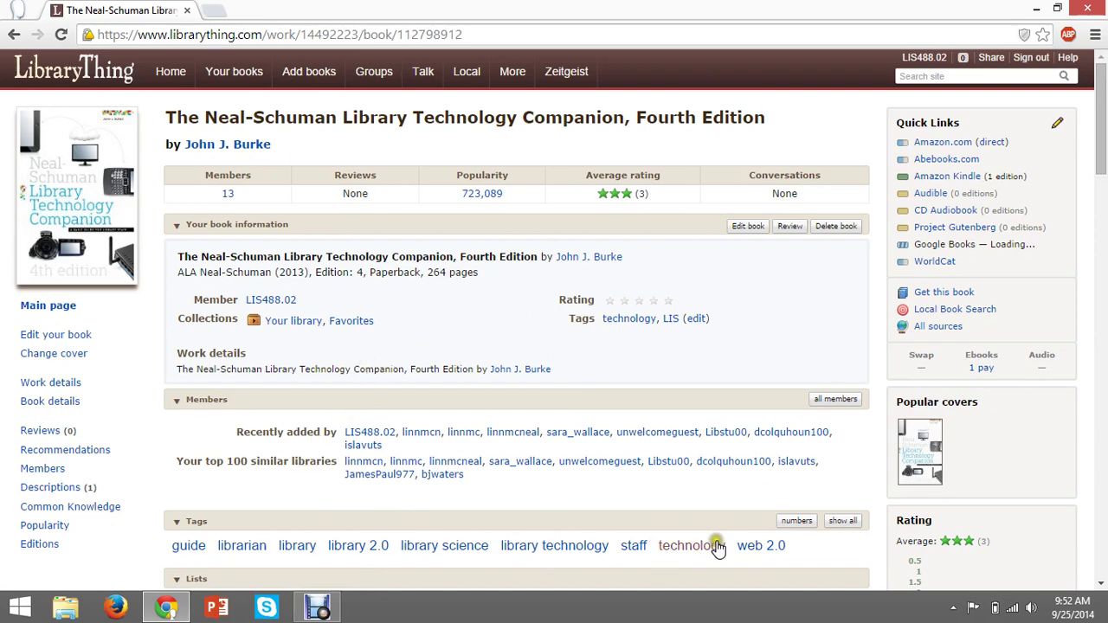
left_click(666, 552)
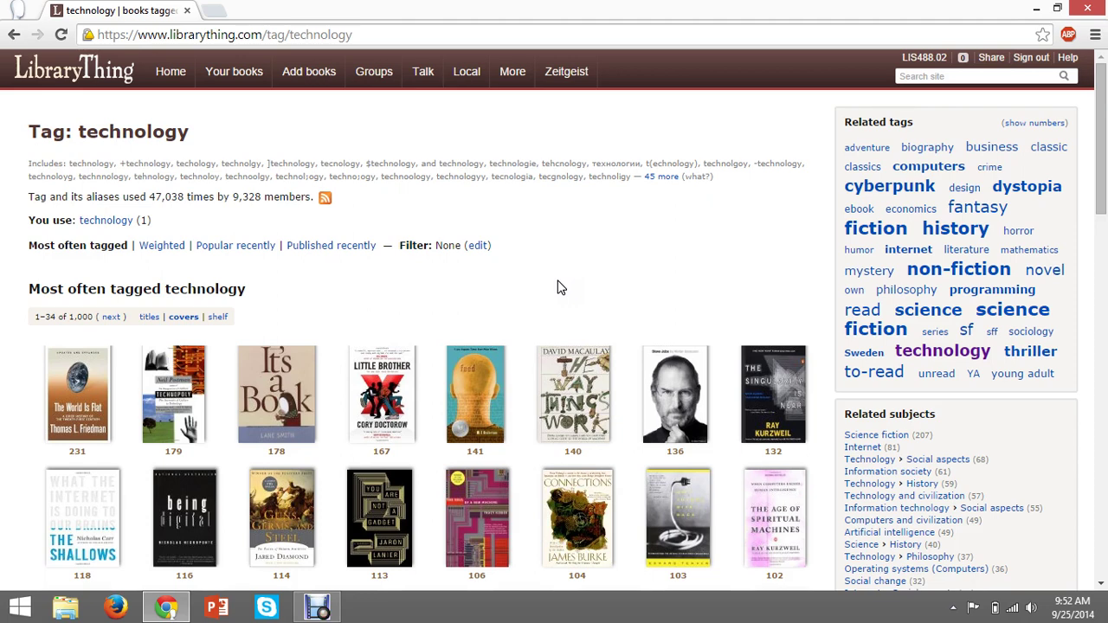
left_click(900, 434)
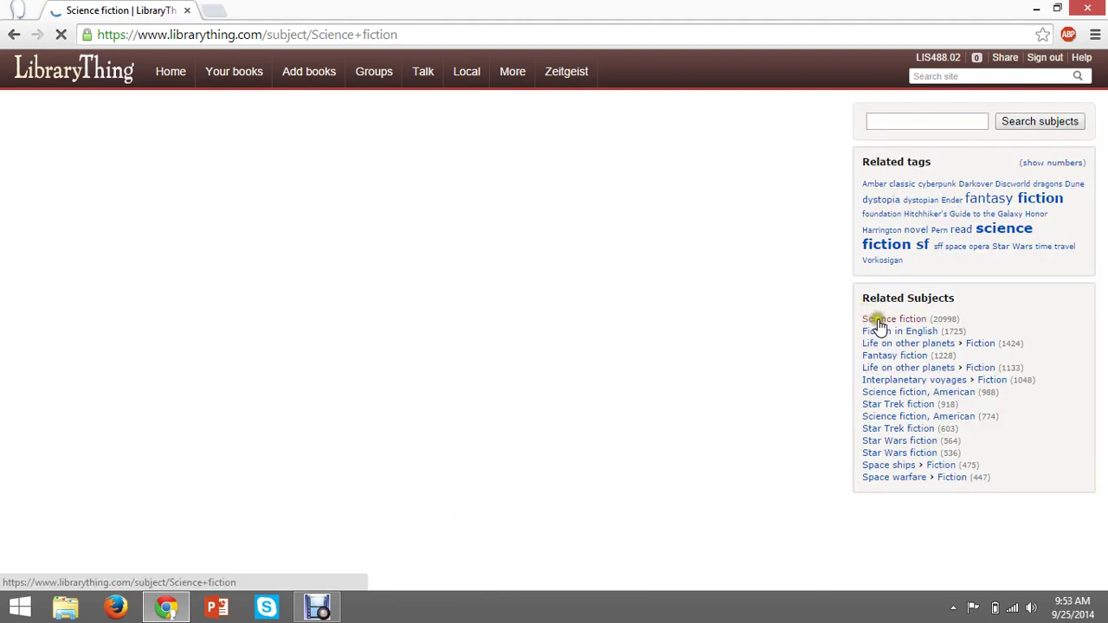
left_click(898, 371)
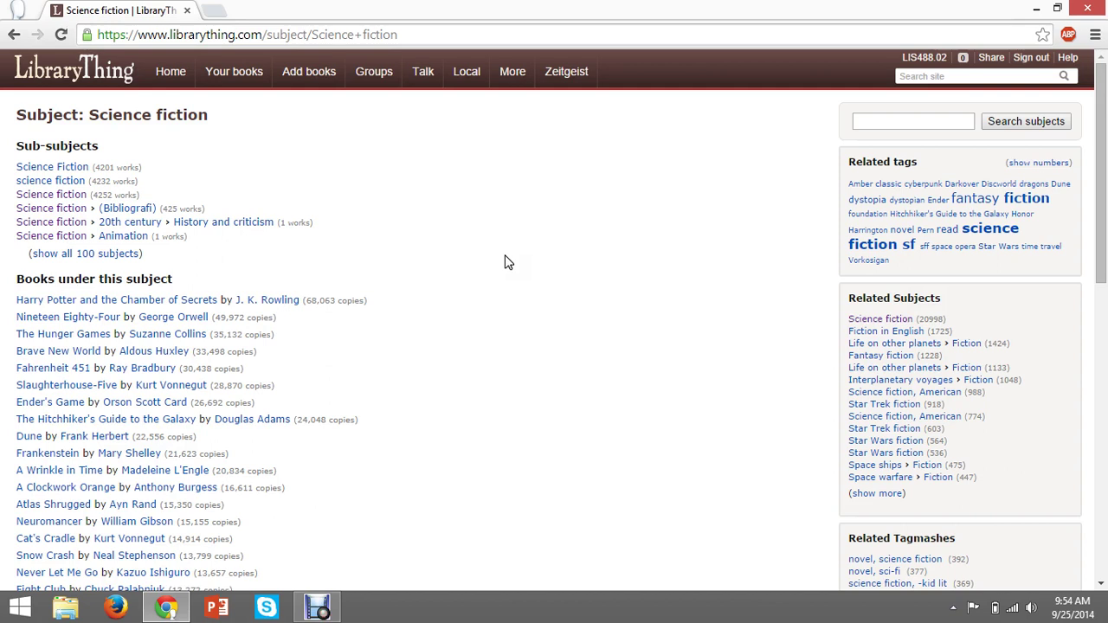
Return to the home page and open the About LibraryThing information on how libraries can use the site
left_click(115, 82)
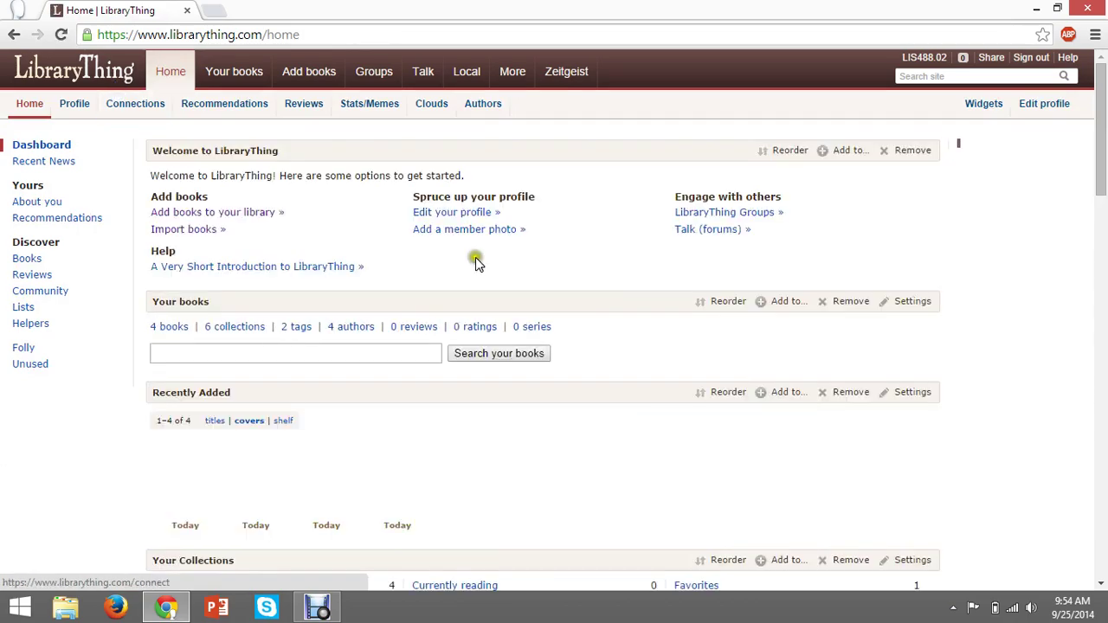
left_click_drag(1098, 169, 1096, 562)
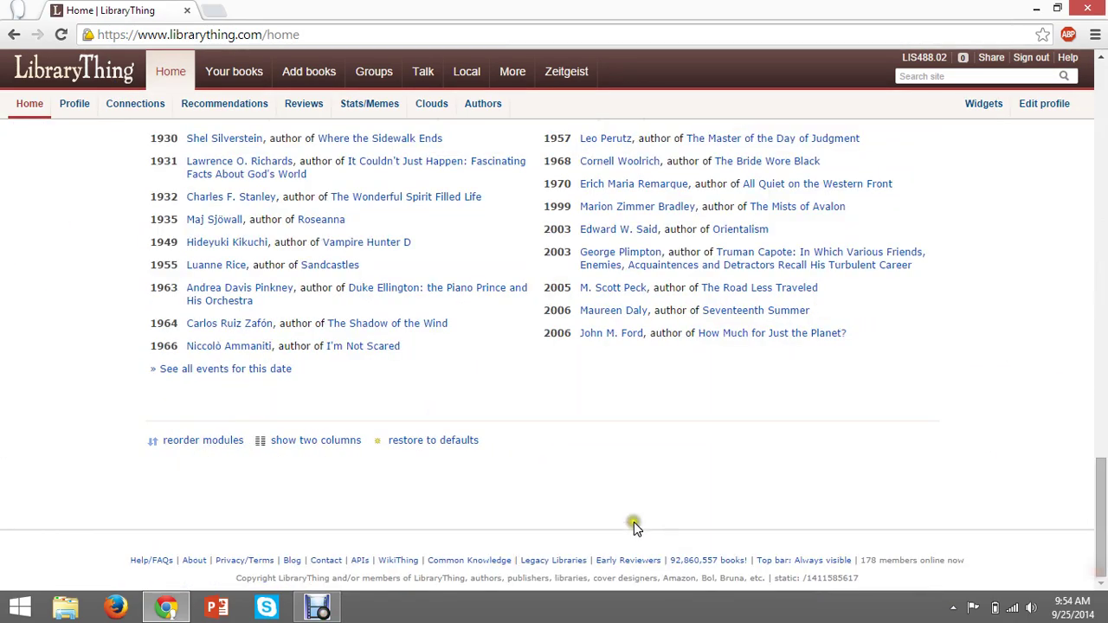
left_click(199, 561)
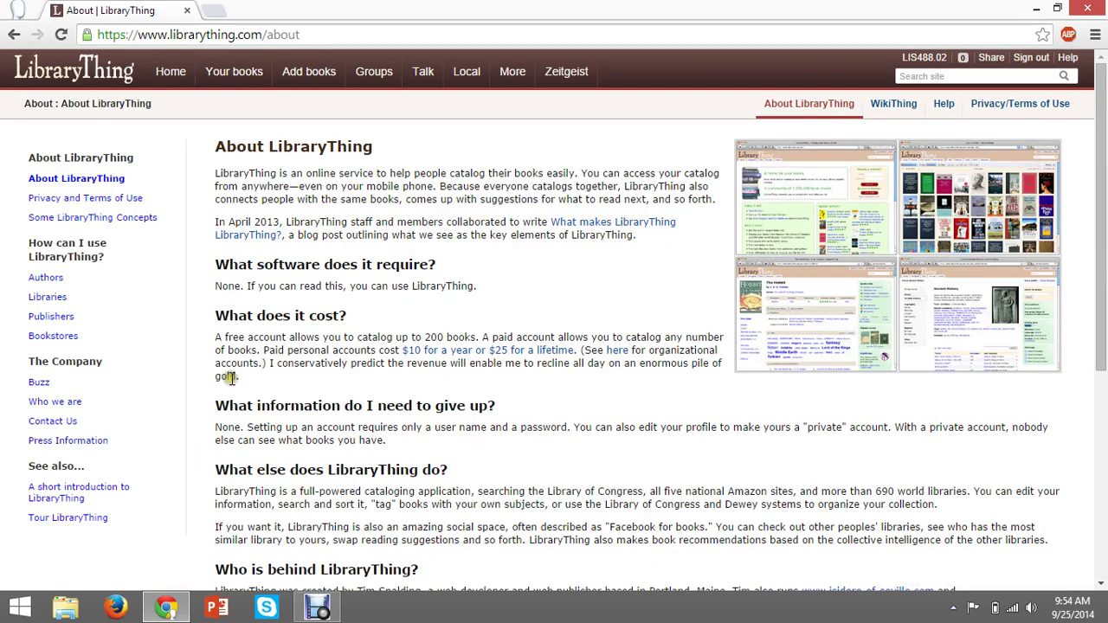
left_click(52, 299)
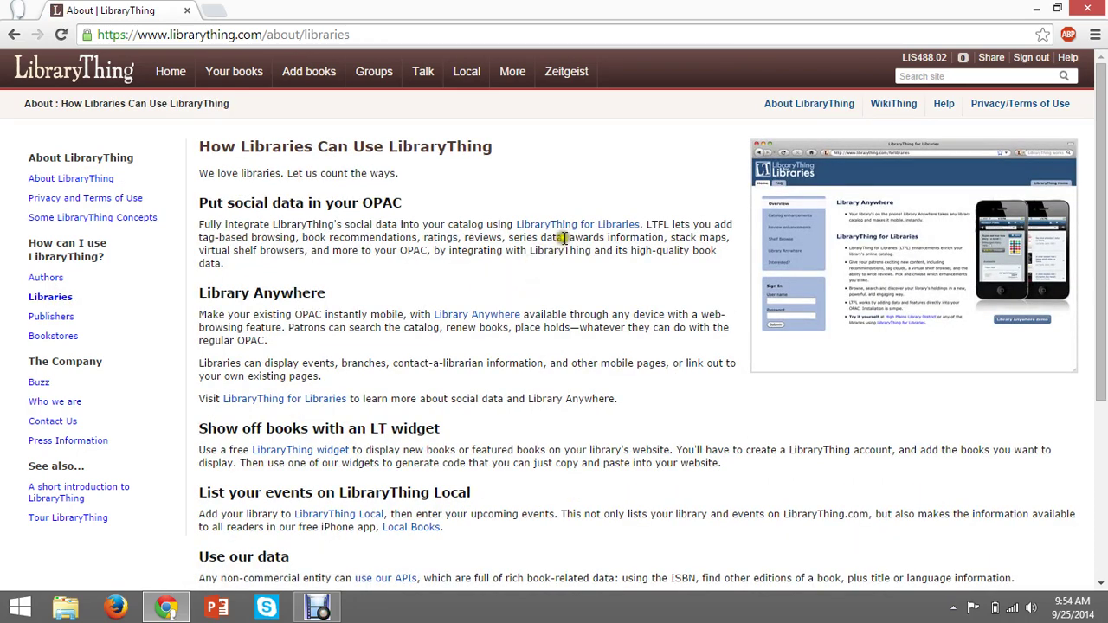
View the LibraryThing for Libraries overview, then go back to the page on how libraries can use the site
left_click(569, 227)
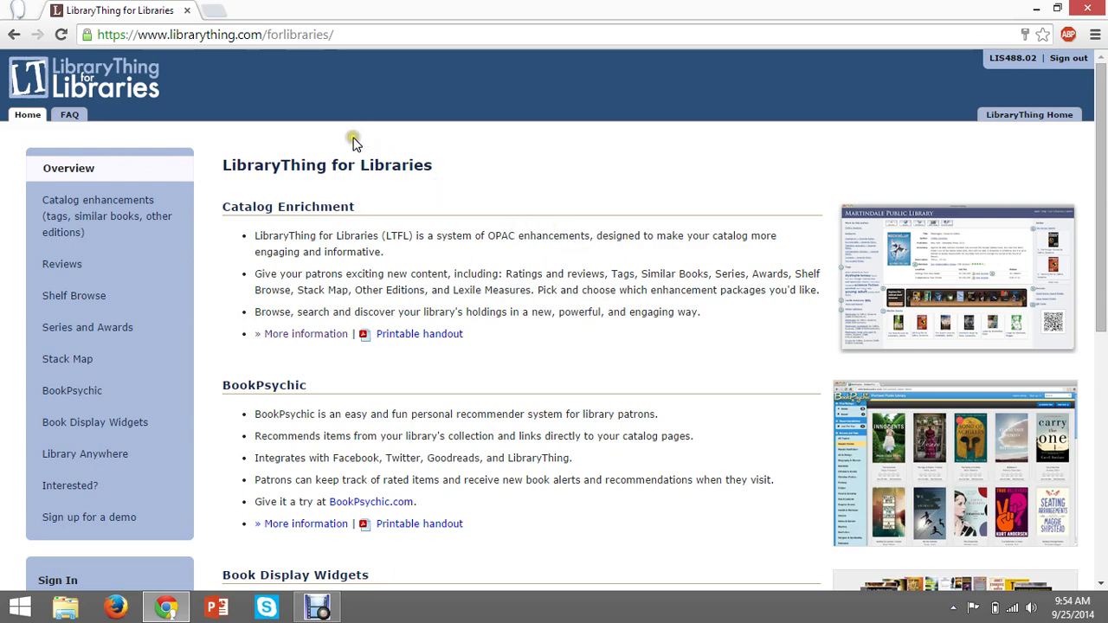
left_click(16, 40)
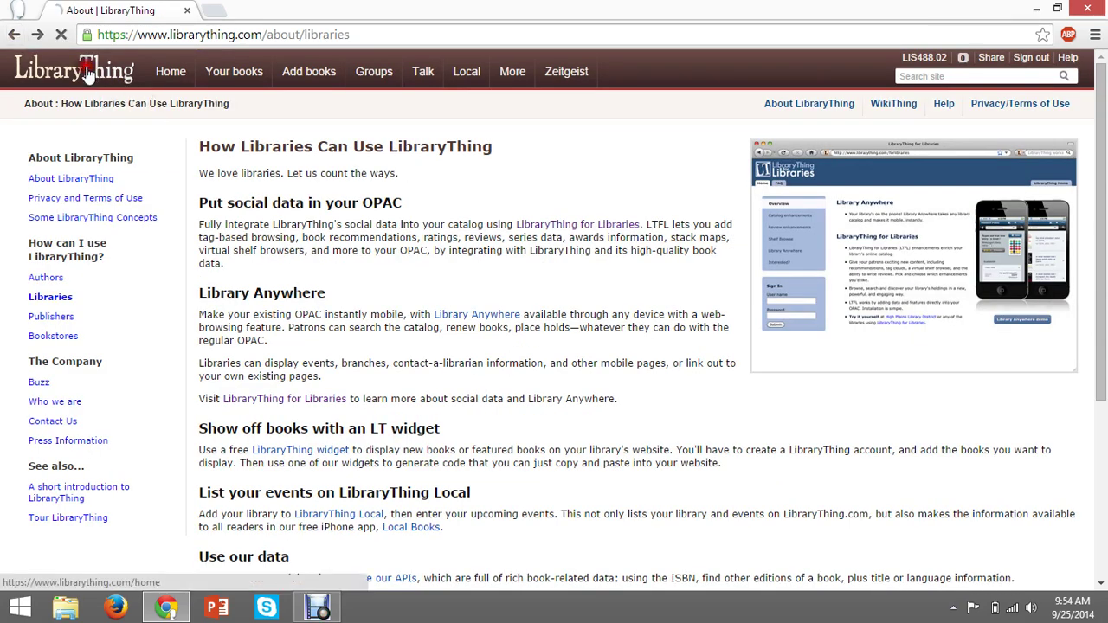
Return to the home page and view its Community section down to the Talk topics and Local Events
left_click(86, 72)
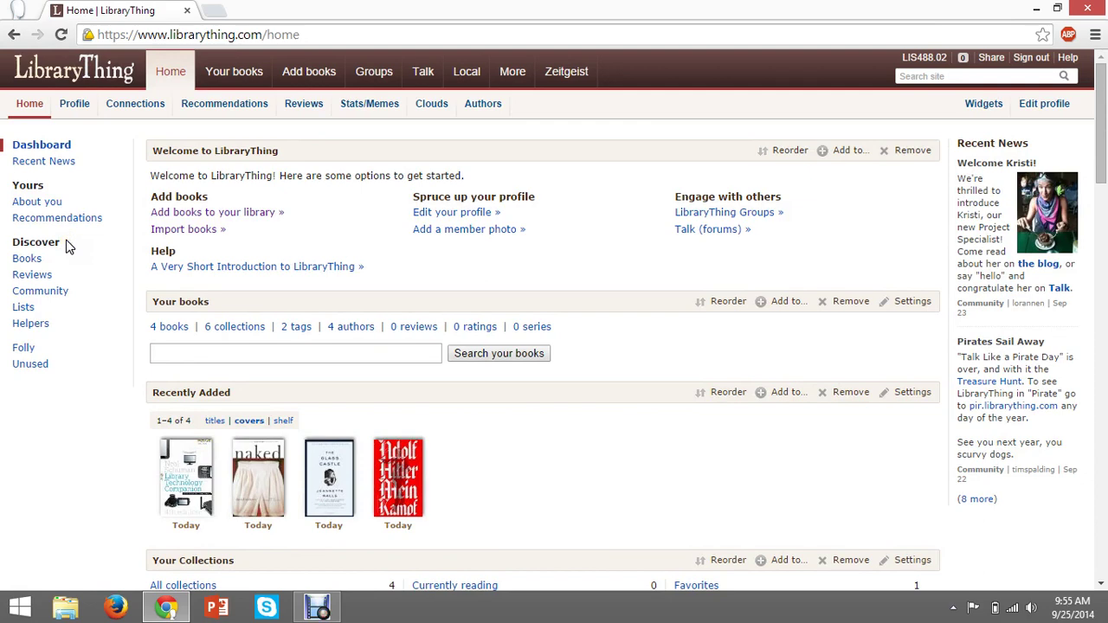
left_click(57, 296)
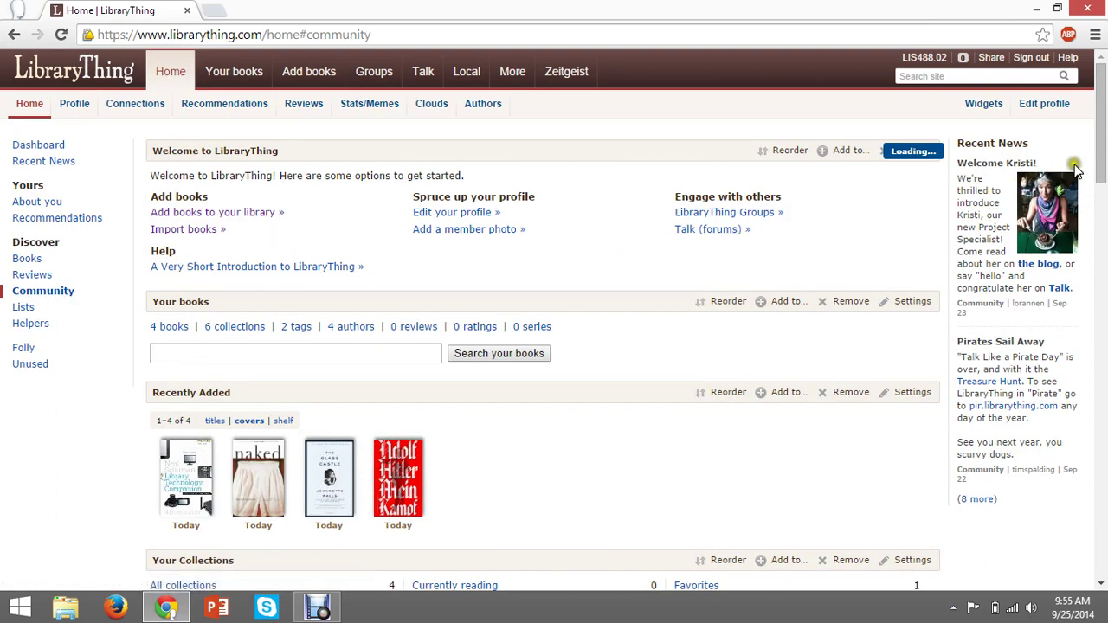
left_click_drag(1095, 168, 1102, 450)
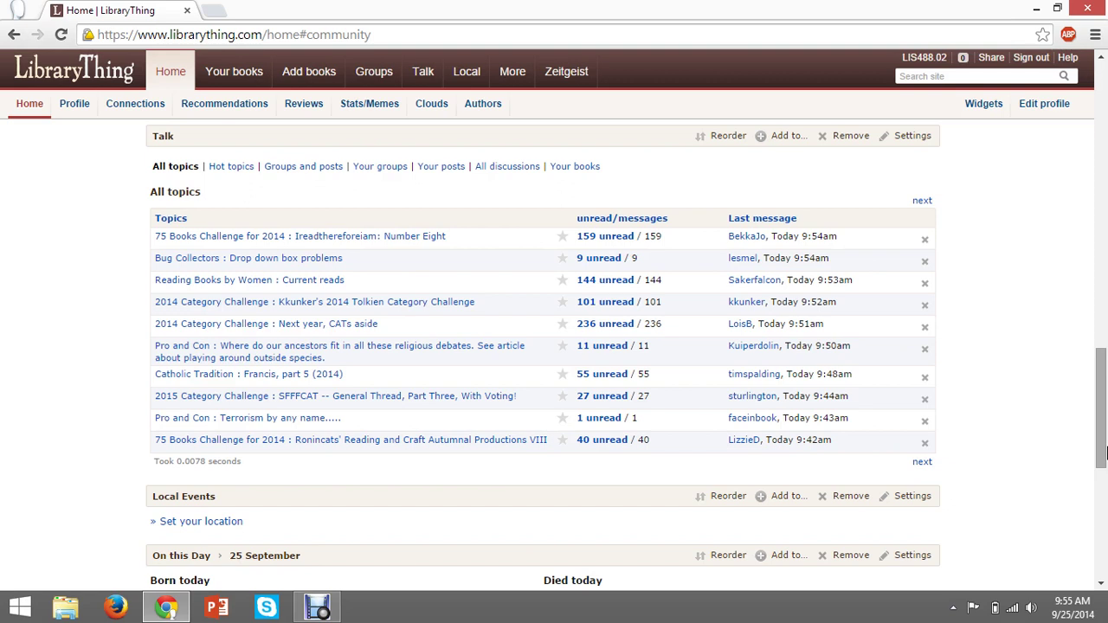
In LibraryThing Local, set the private location to "Boston, Ma" and the public location to "Boston, MA", and save the locations
left_click(467, 73)
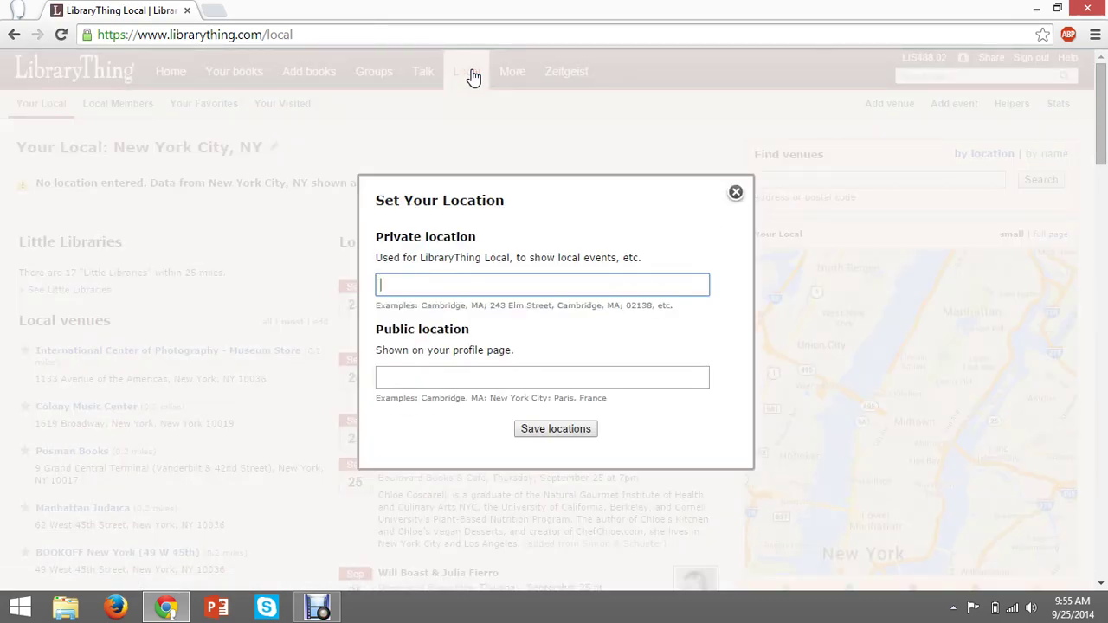
type("Bo")
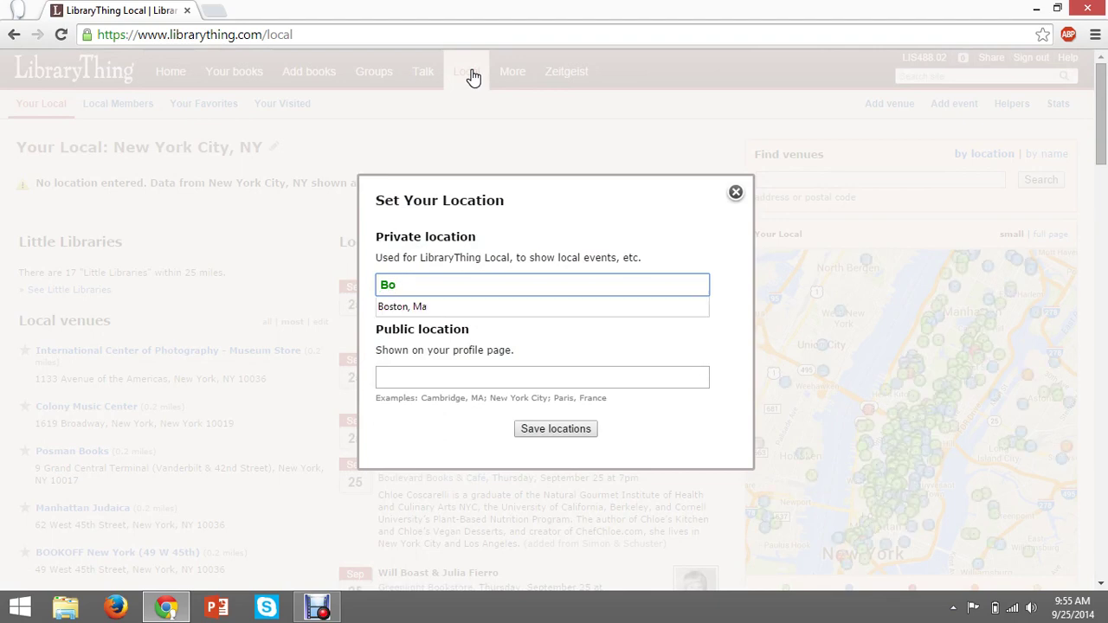
key("Down")
key("Tab")
type("B")
key("Down")
key("Return")
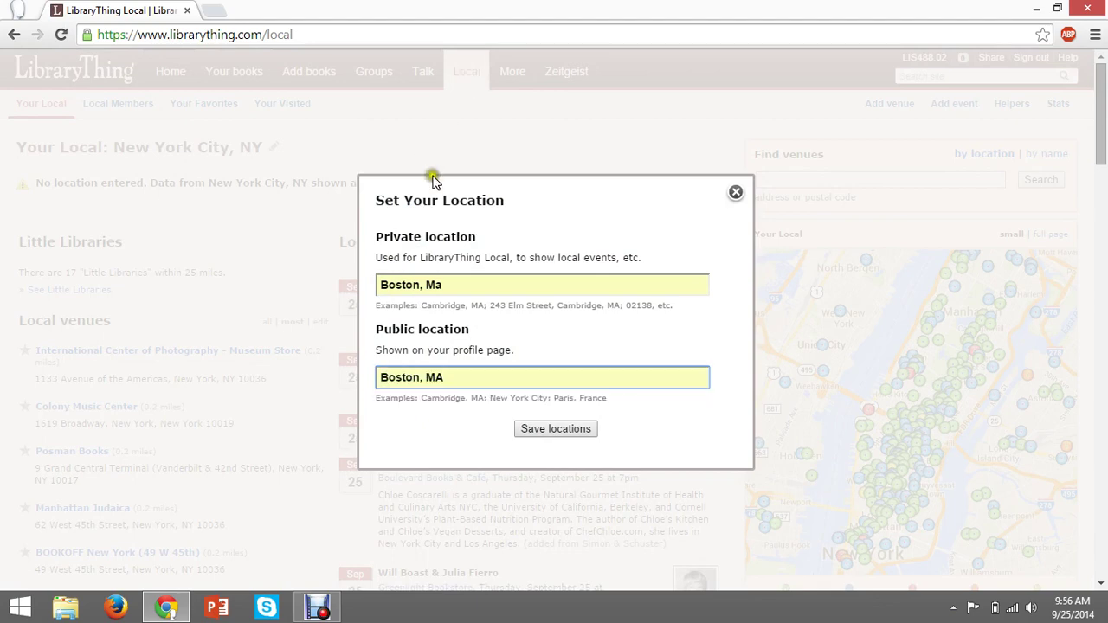
left_click(553, 433)
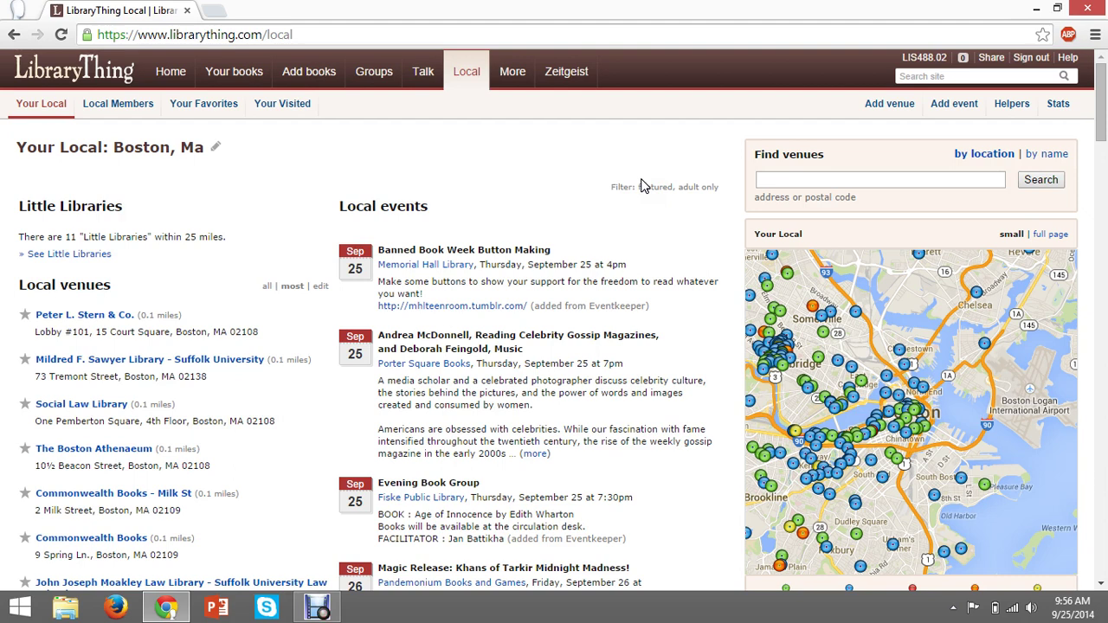
Browse the Zeitgeist overview and its Books, Popular and Reviews pages
left_click(576, 78)
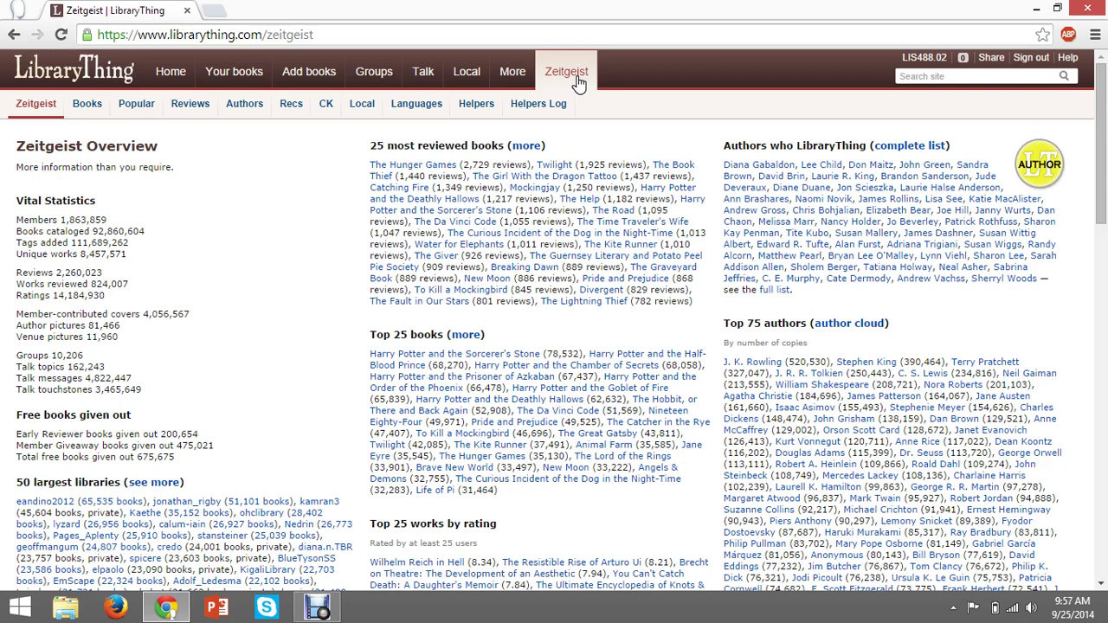
left_click(87, 104)
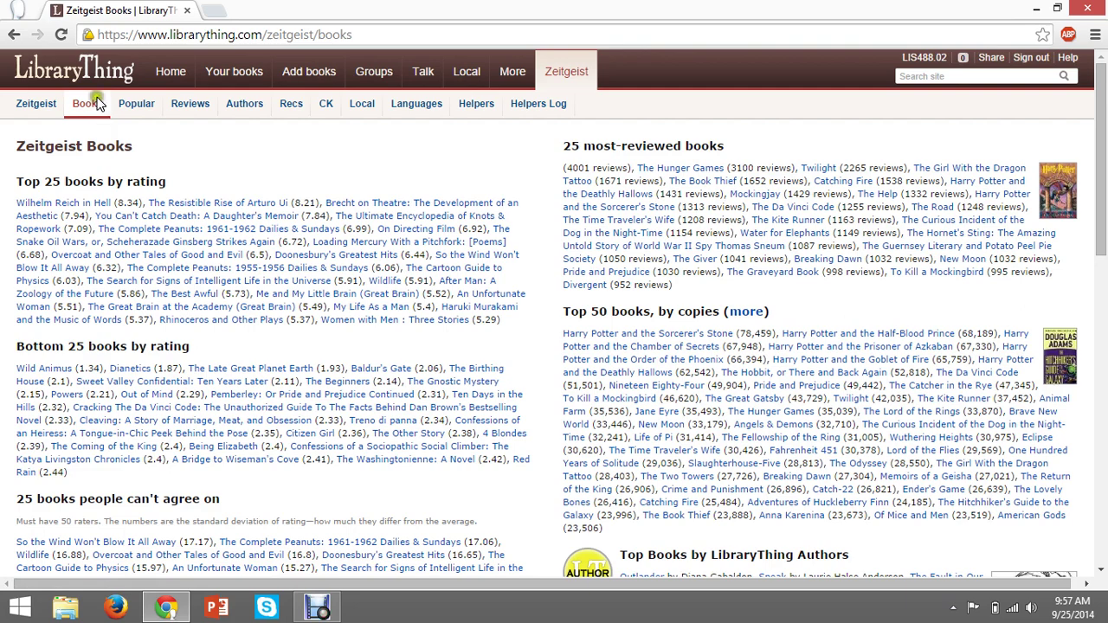
left_click(147, 114)
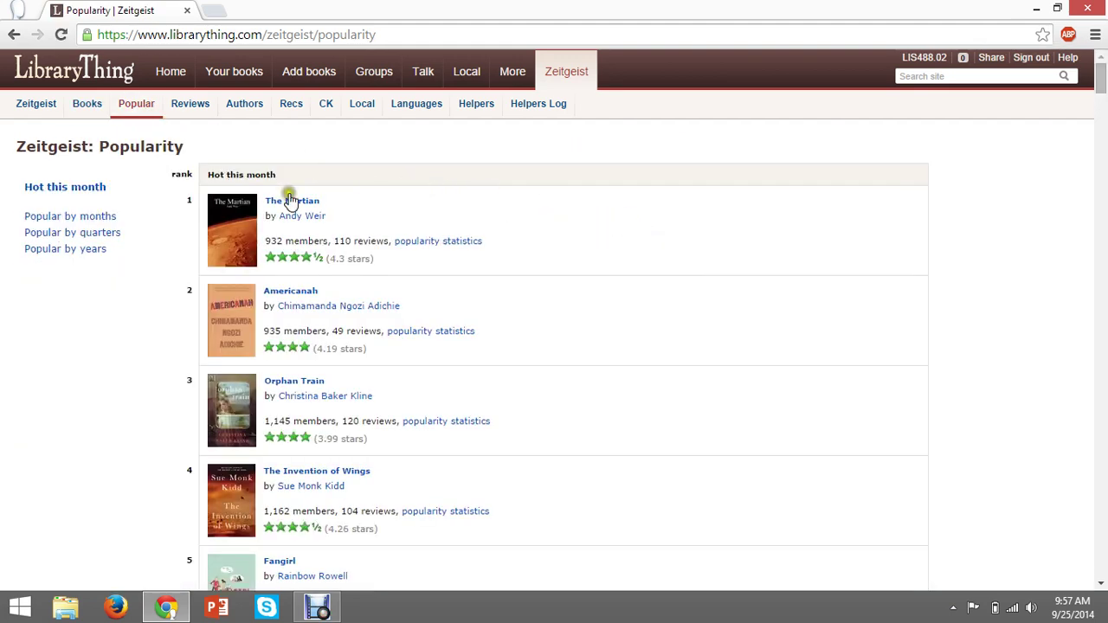
left_click(188, 112)
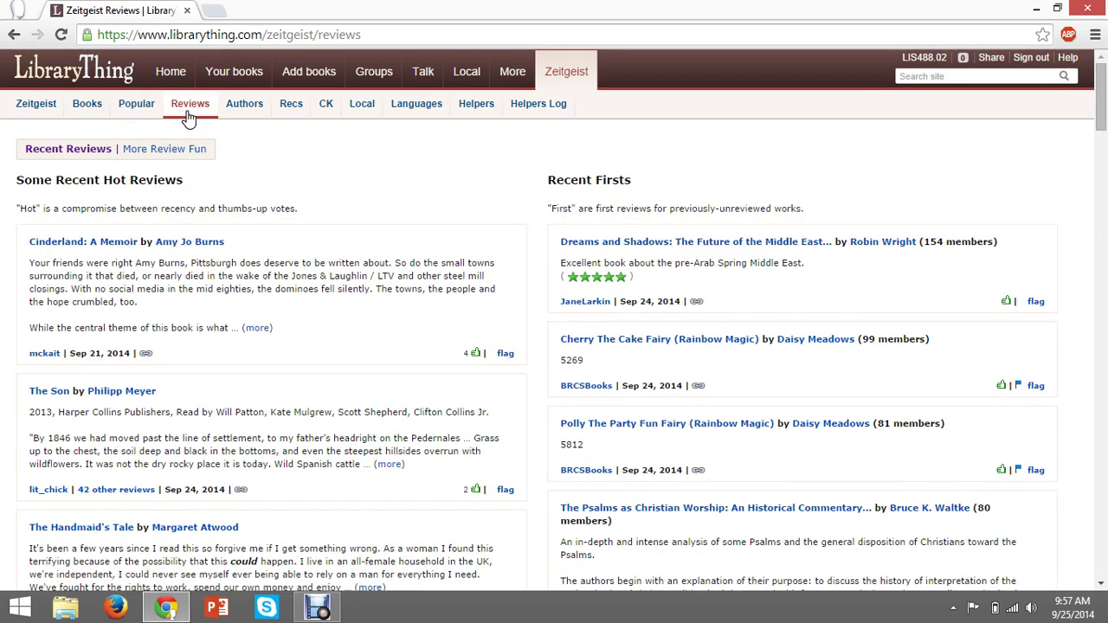